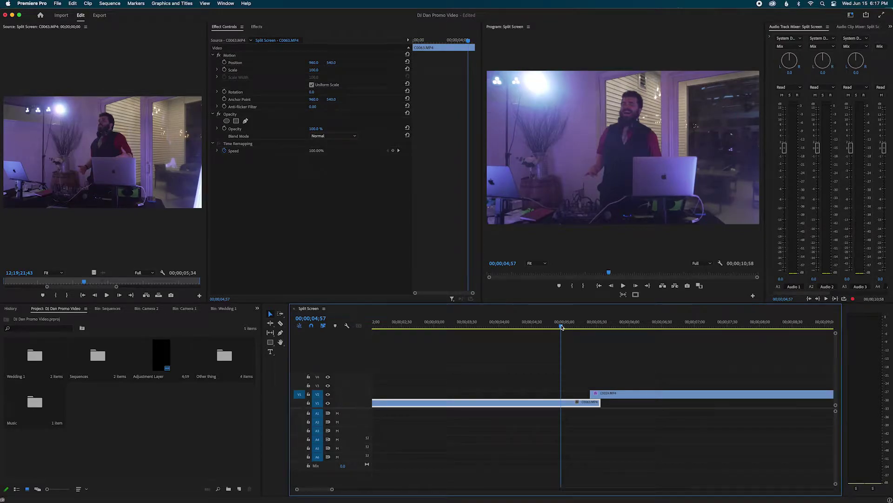
# Step: Move clip C0059.MP4 up to track V2 so its start overlaps the end of C0063.MP4 on V1
pyautogui.moveTo(561, 328); pyautogui.dragTo(619, 325)
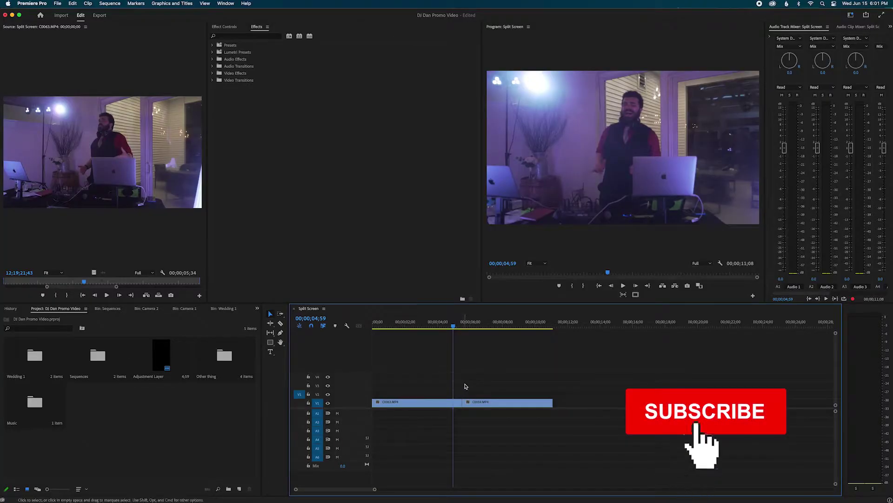
pyautogui.moveTo(453, 326); pyautogui.dragTo(488, 325)
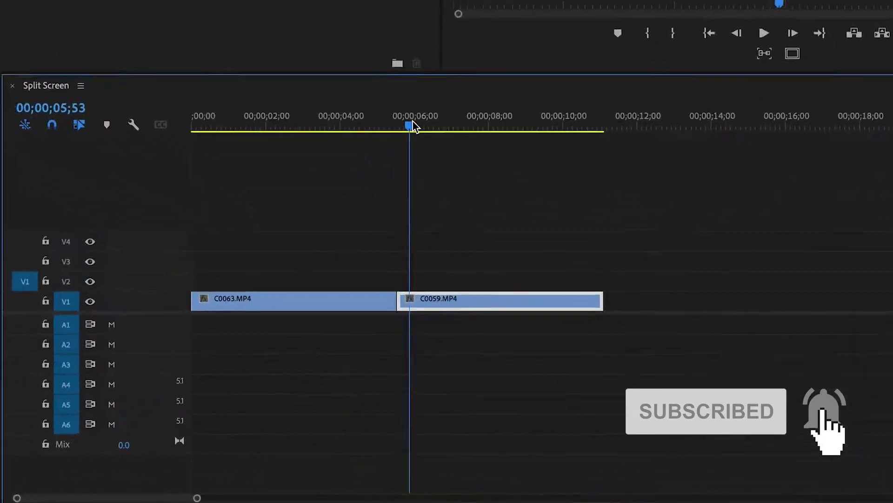
pyautogui.moveTo(455, 116); pyautogui.dragTo(389, 118)
pyautogui.click(443, 302)
pyautogui.moveTo(443, 303); pyautogui.dragTo(436, 276)
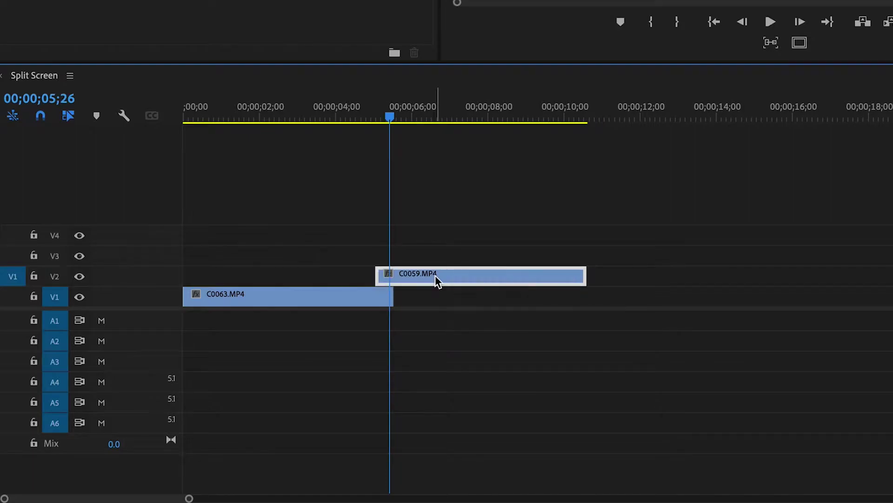
# Step: Place the playhead at the end of clip C0063.MP4 on track V1
pyautogui.press('=')
pyautogui.press('=')
pyautogui.moveTo(682, 107); pyautogui.dragTo(731, 116)
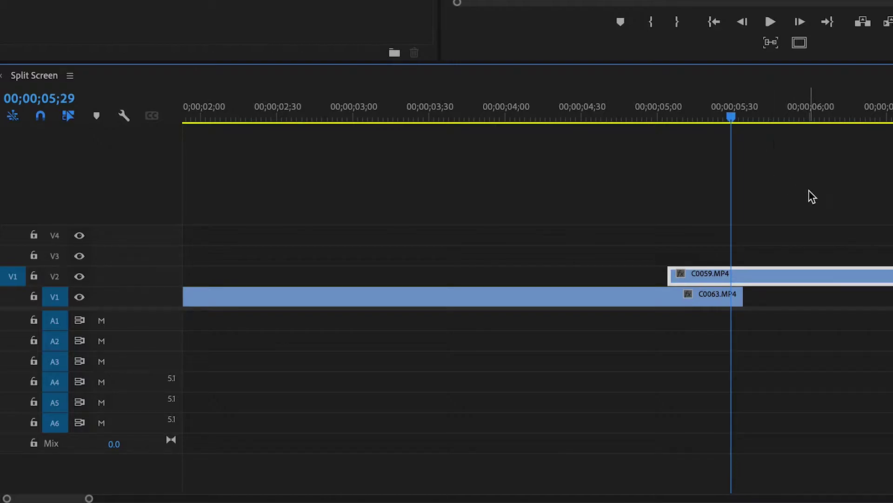
pyautogui.hscroll(2, 809, 192)
pyautogui.press('Down')
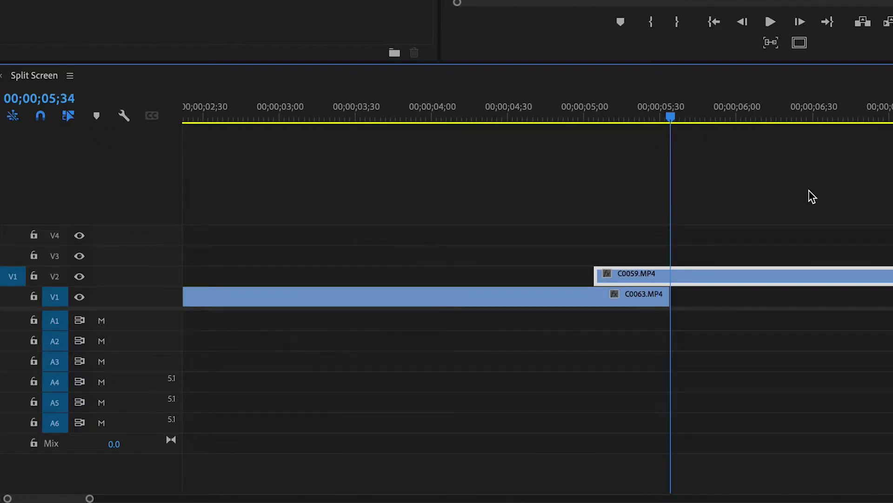
pyautogui.click(667, 296)
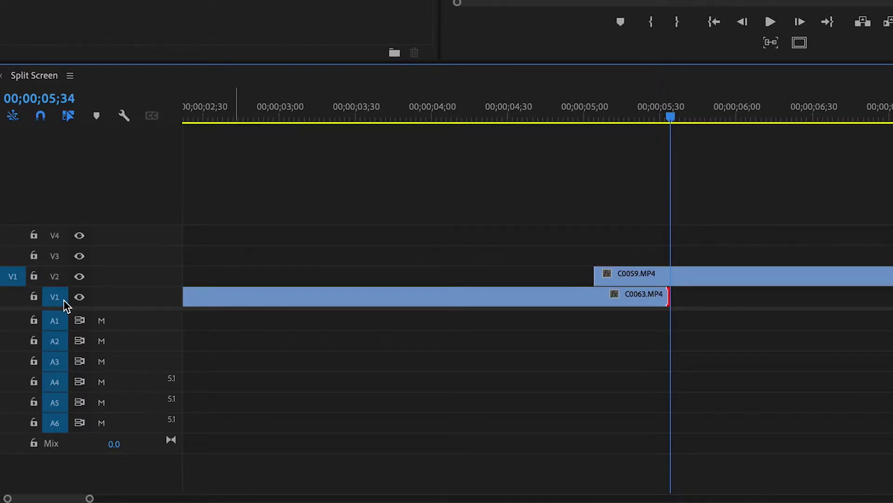
# Step: Step the playhead back ten frames to 00;00;05;24 and move C0059.MP4 so that it starts there
pyautogui.click(824, 255)
pyautogui.hotkey('shift', 'Left')
pyautogui.press('d')
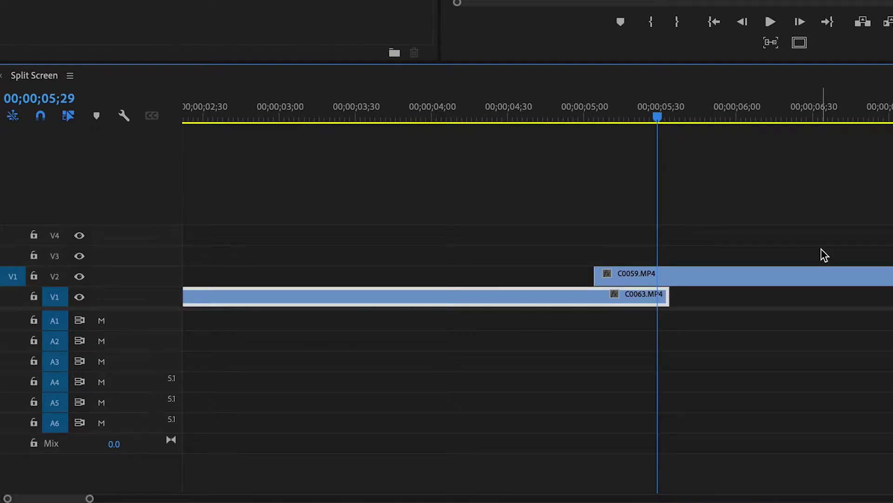
pyautogui.hotkey('shift', 'Left')
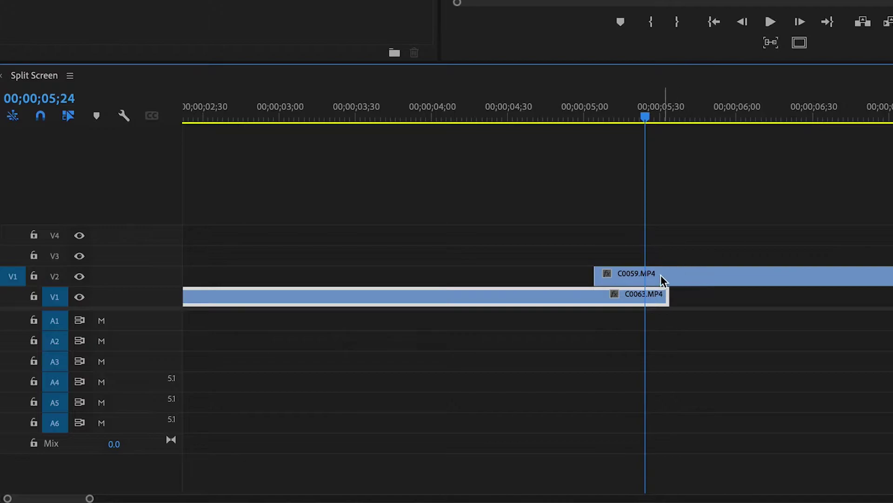
pyautogui.moveTo(661, 277); pyautogui.dragTo(714, 281)
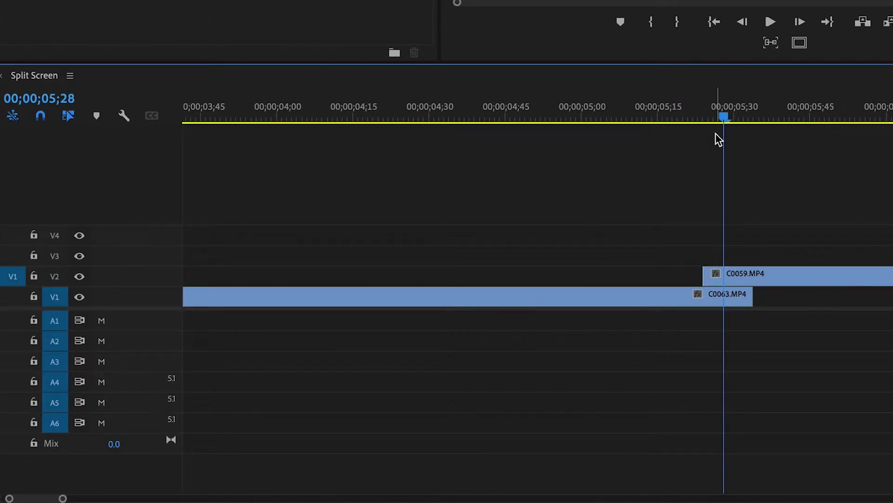
# Step: Search the effects for crop, apply Crop to C0059.MP4 and show the clip's Effect Controls
pyautogui.moveTo(737, 117); pyautogui.dragTo(715, 117)
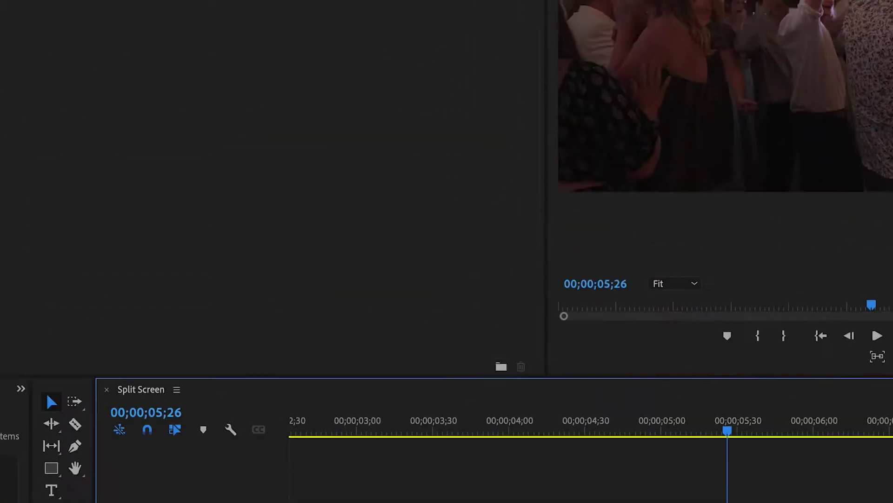
pyautogui.click(58, 40)
pyautogui.write('crop')
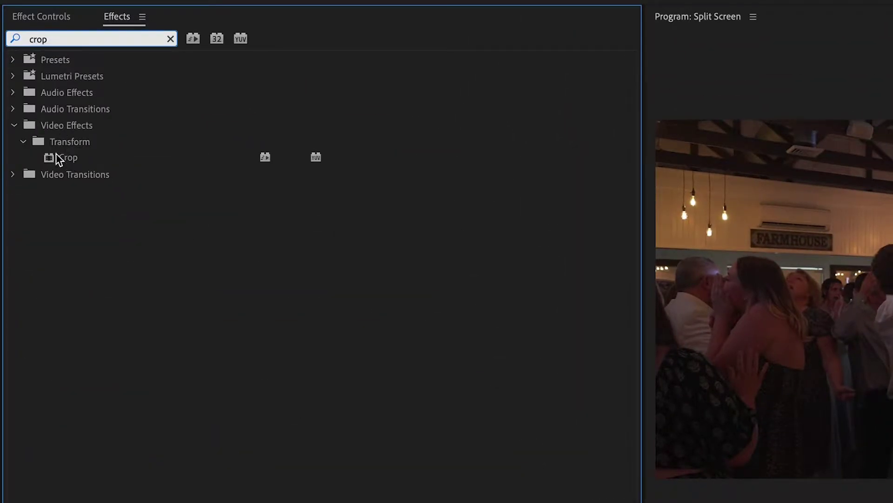
pyautogui.moveTo(56, 155); pyautogui.dragTo(649, 279)
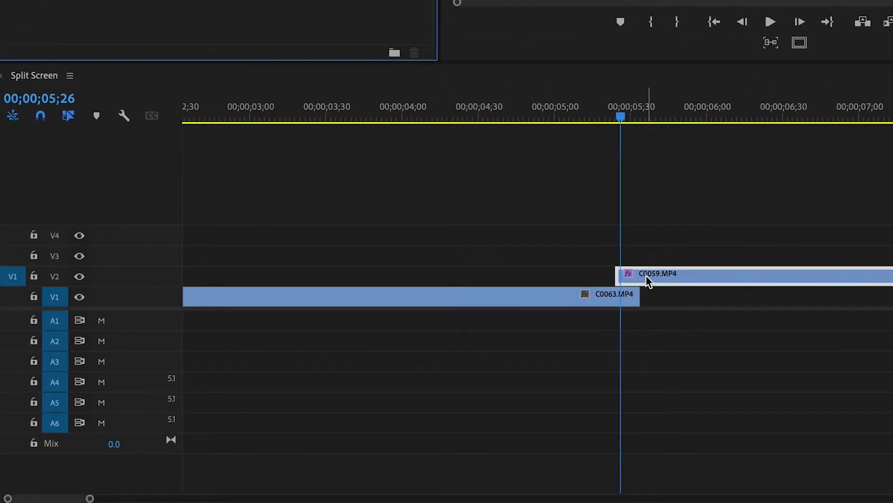
pyautogui.press('\\')
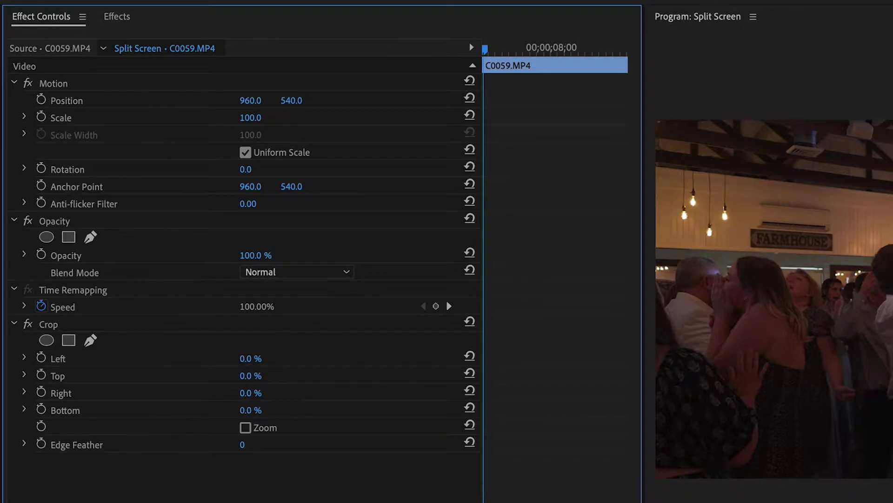
pyautogui.click(44, 9)
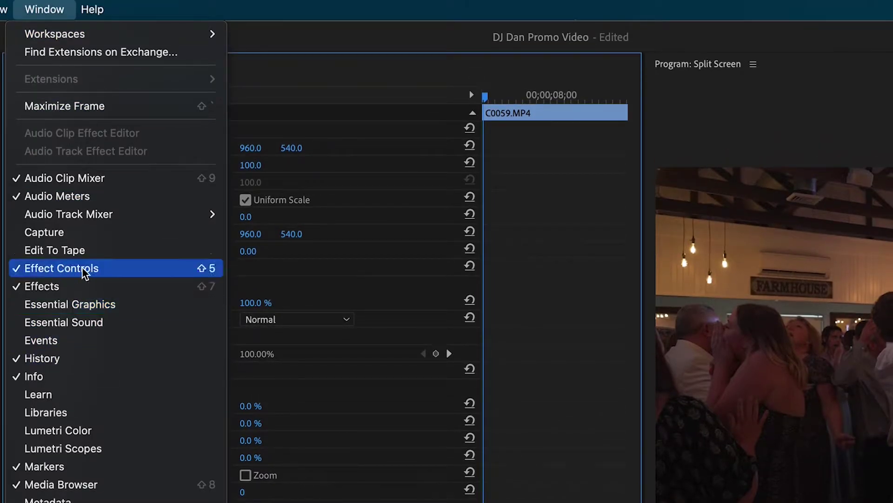
pyautogui.click(93, 271)
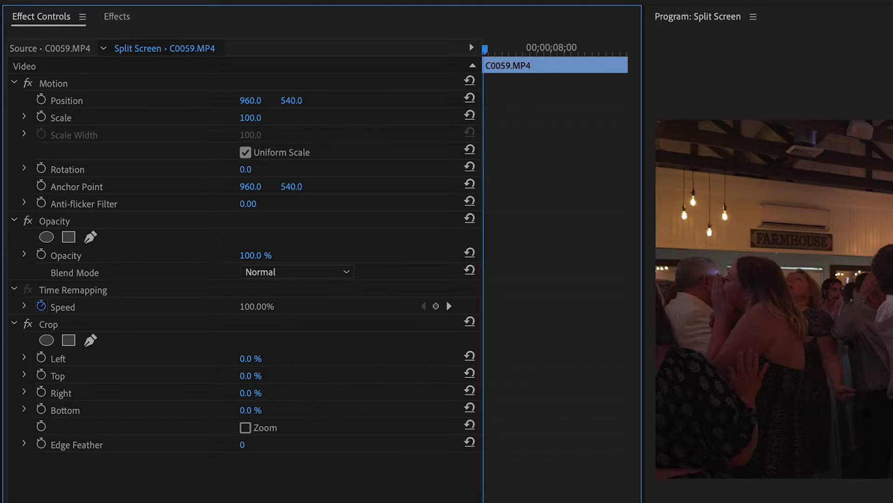
# Step: Start keyframing Crop Left on C0059.MP4 with a 0 % keyframe at 00;00;05;34, where C0063.MP4 ends
pyautogui.click(325, 167)
pyautogui.press('=')
pyautogui.press('=')
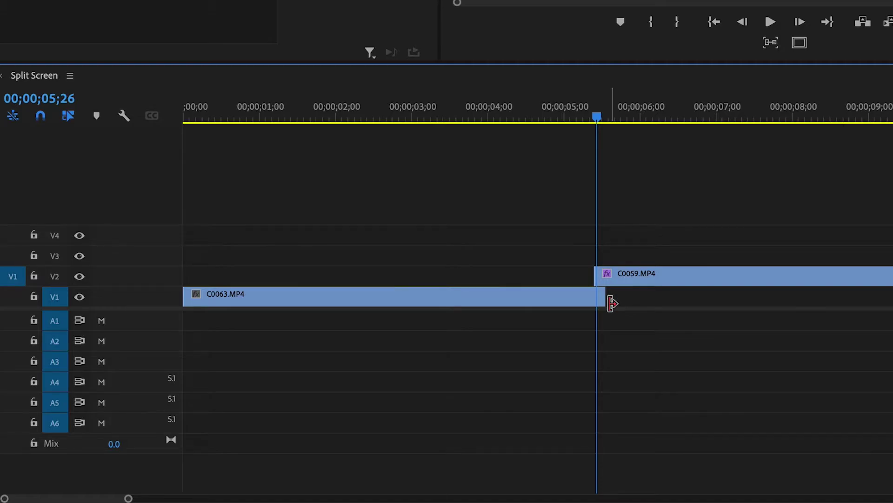
pyautogui.press('Down')
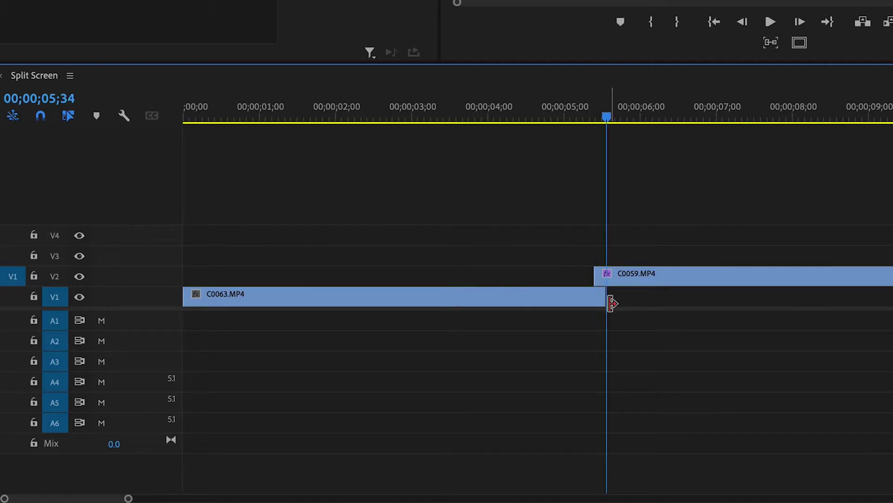
pyautogui.click(624, 275)
pyautogui.press('=')
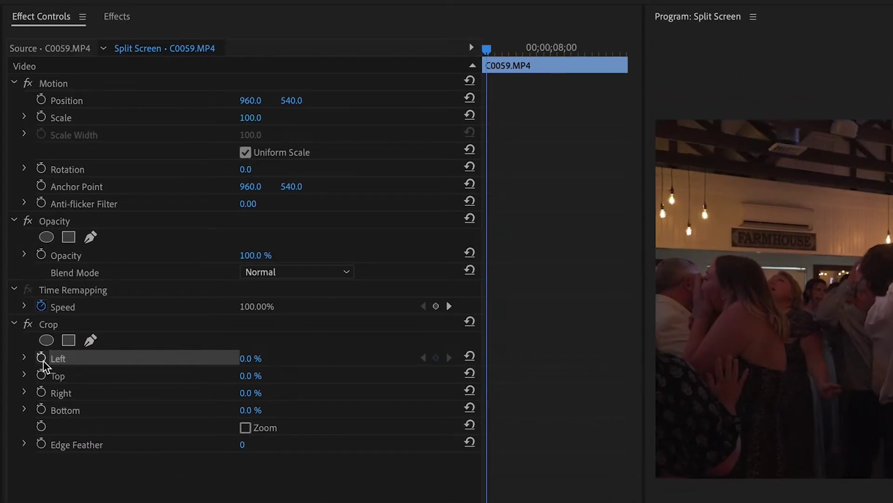
pyautogui.click(41, 358)
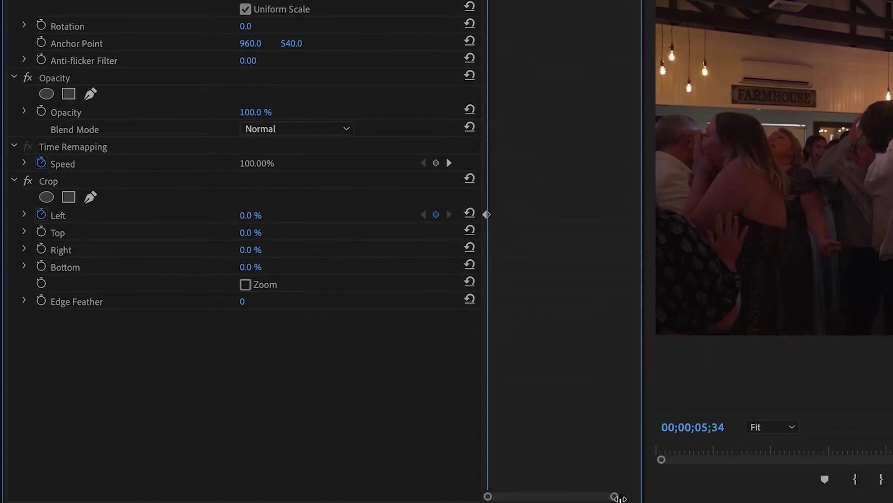
# Step: Target track V2, go to the first frame of C0059.MP4 and set its Crop Left value to 100 %
pyautogui.moveTo(619, 497); pyautogui.dragTo(577, 497)
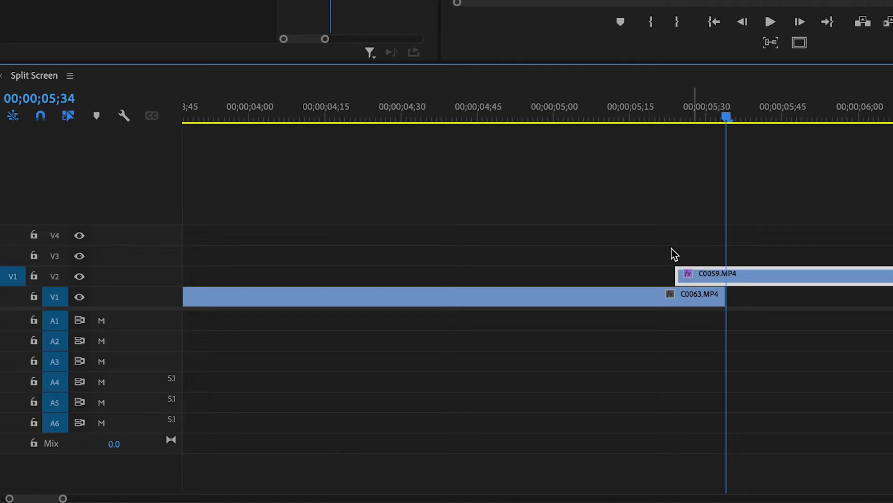
pyautogui.click(58, 282)
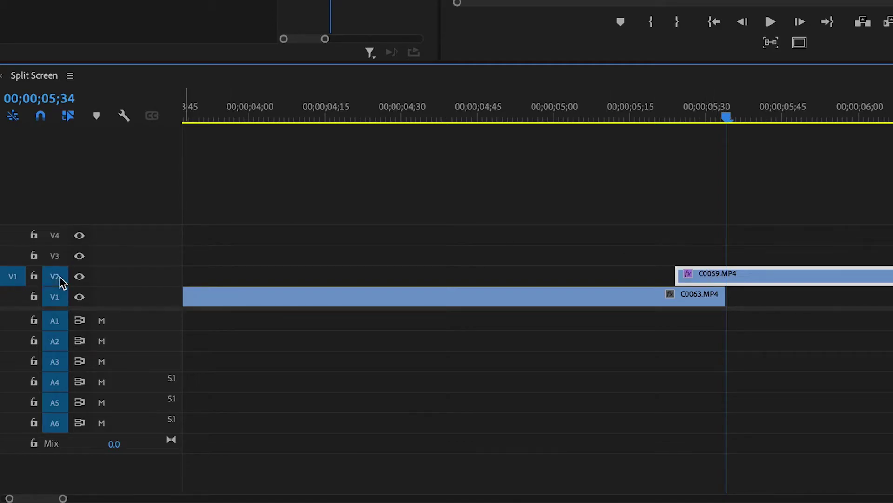
pyautogui.press('Up')
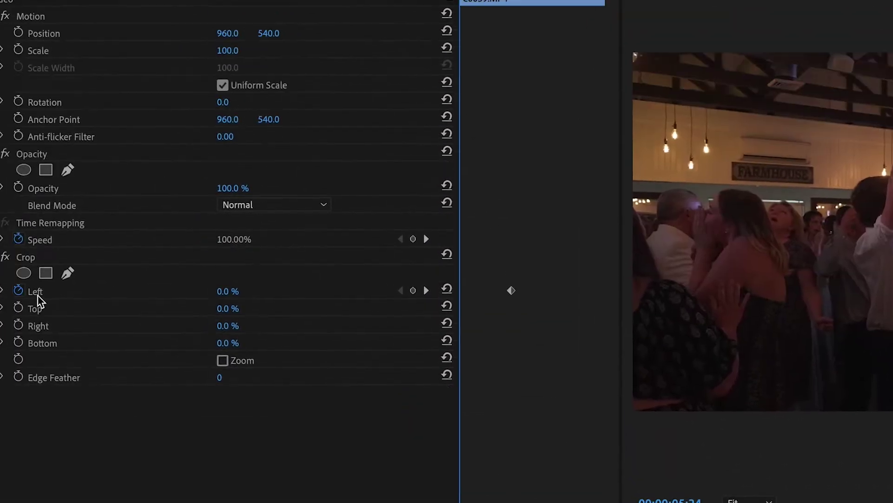
pyautogui.click(257, 358)
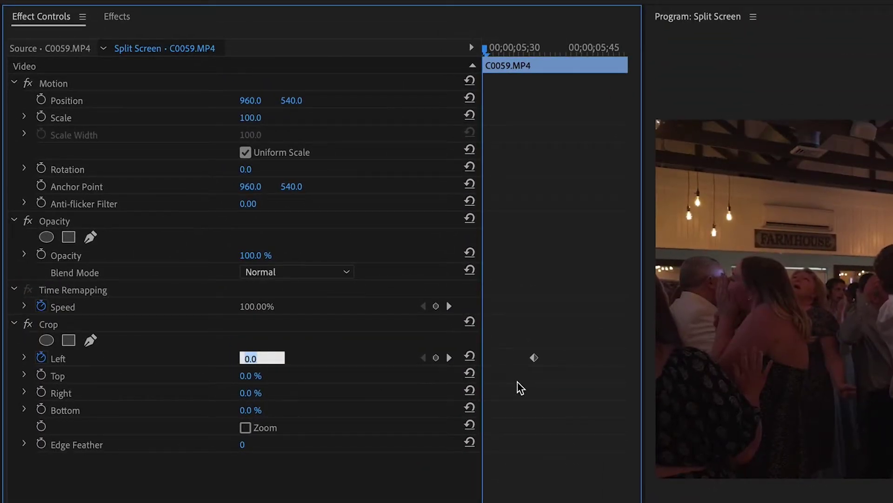
pyautogui.write('100')
pyautogui.press('Return')
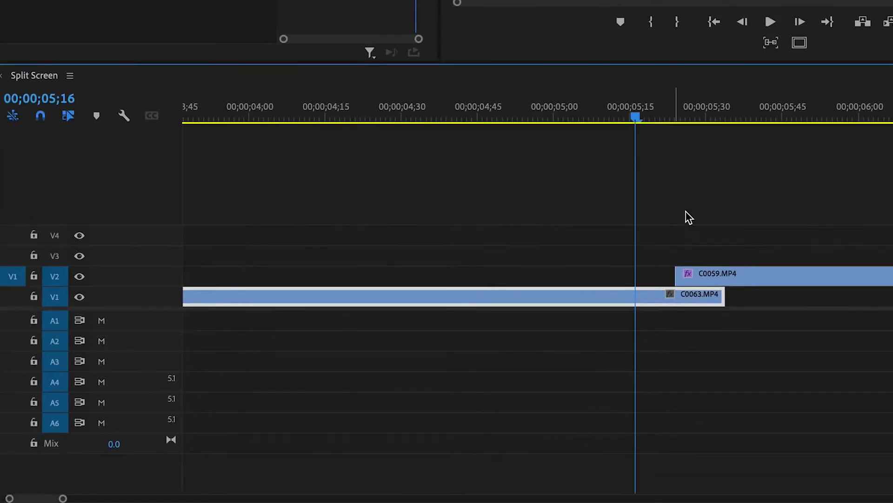
pyautogui.moveTo(680, 273); pyautogui.dragTo(579, 274)
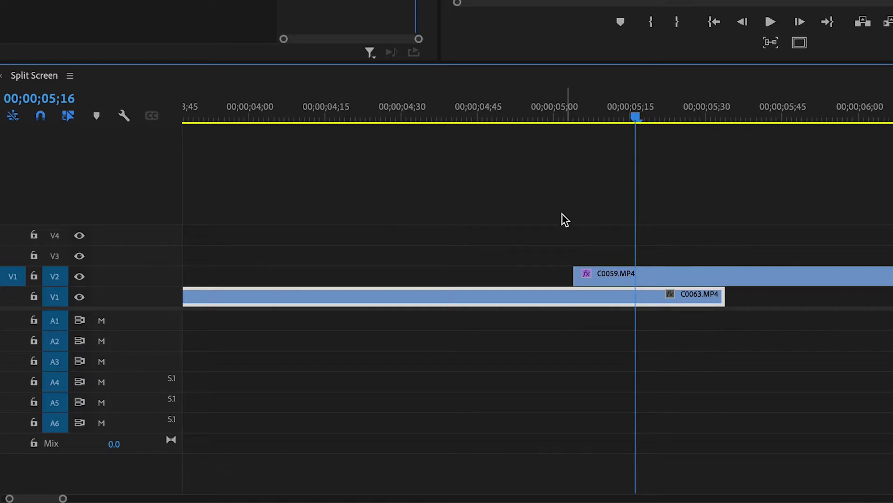
pyautogui.hotkey('ctrl', 'z')
pyautogui.moveTo(681, 271); pyautogui.dragTo(712, 273)
pyautogui.hotkey('ctrl', 'z')
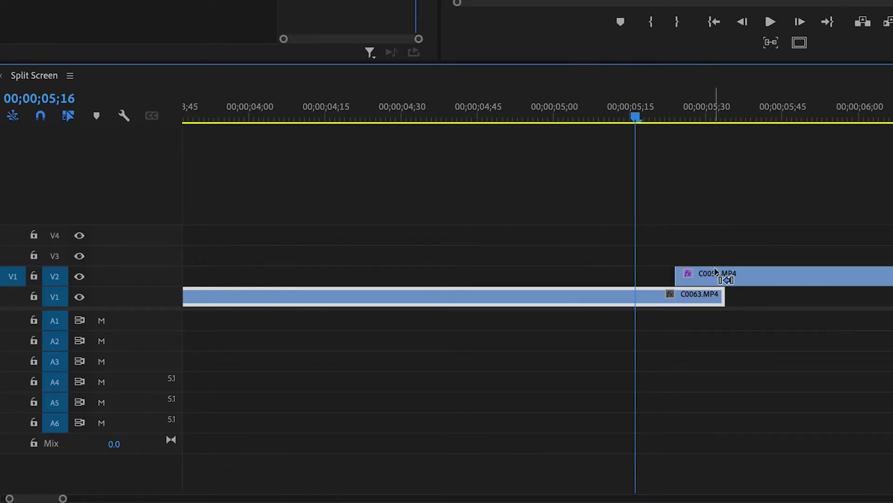
# Step: Play through the overlap of the two clips to preview the animated crop
pyautogui.moveTo(658, 104); pyautogui.dragTo(696, 118)
pyautogui.click(805, 182)
pyautogui.press('space')
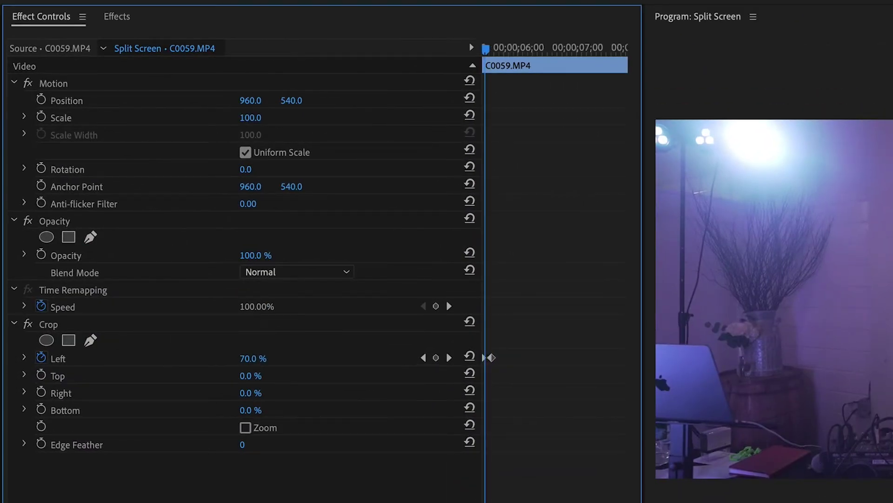
# Step: Apply Ease Out to the first Crop Left keyframe and Ease In to the last one
pyautogui.rightClick(484, 357)
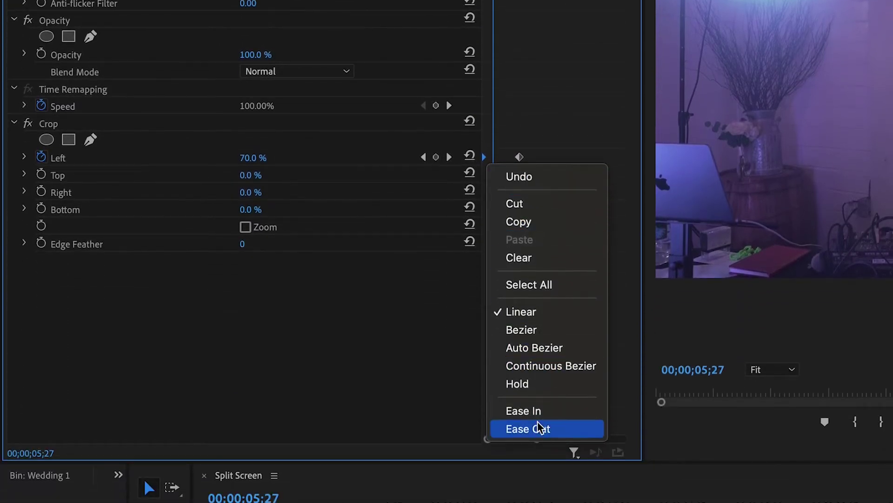
pyautogui.click(531, 428)
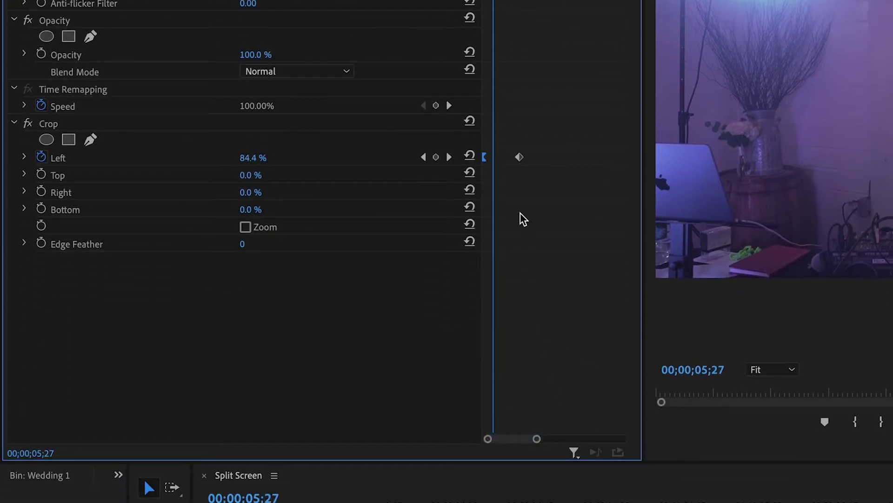
pyautogui.rightClick(520, 158)
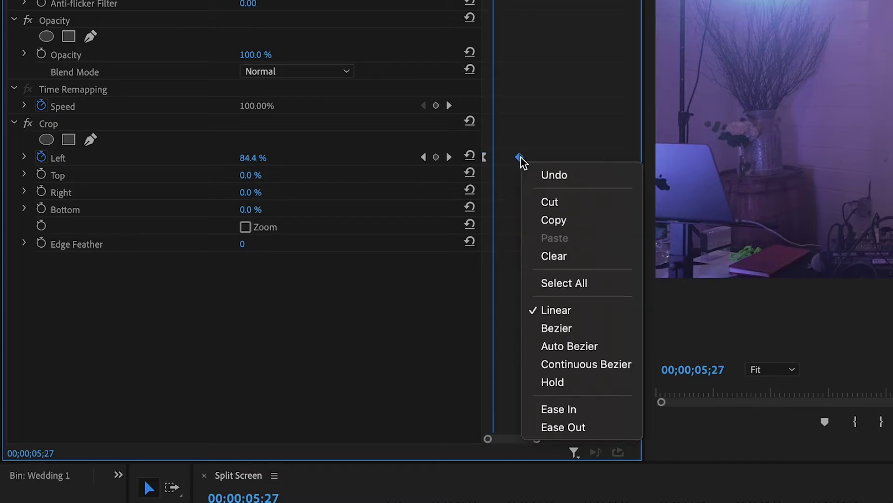
pyautogui.click(584, 411)
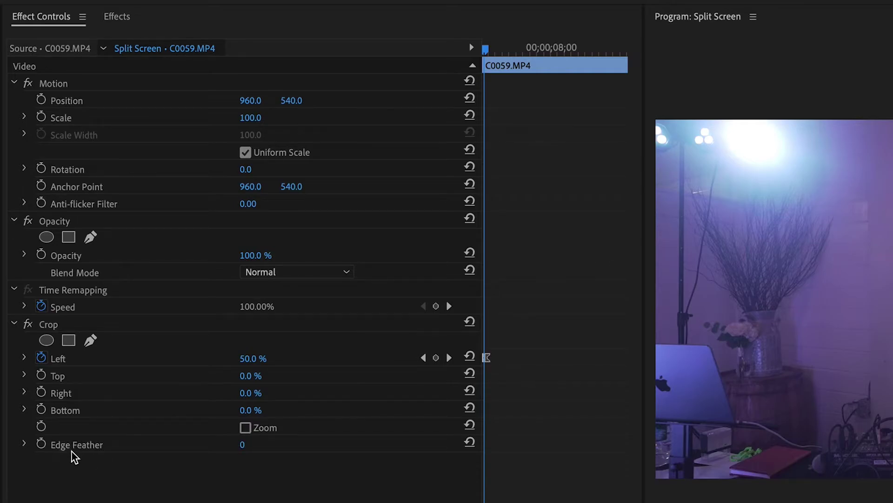
# Step: Set the Crop effect's Edge Feather on C0059.MP4 to 30
pyautogui.moveTo(248, 446); pyautogui.dragTo(248, 446)
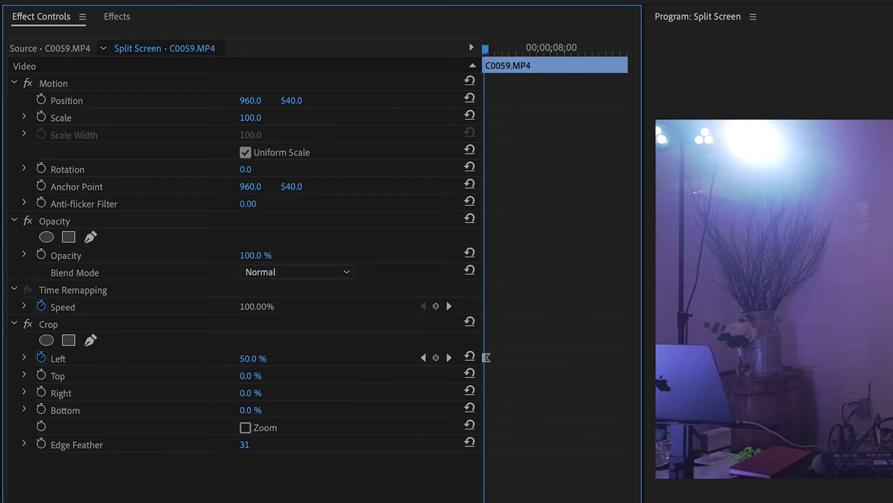
pyautogui.click(254, 446)
pyautogui.write('3')
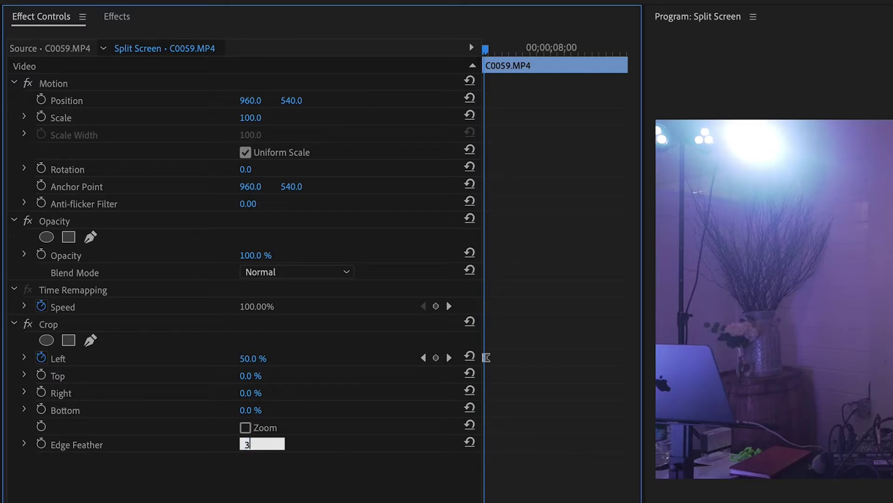
pyautogui.write('0')
pyautogui.press('Return')
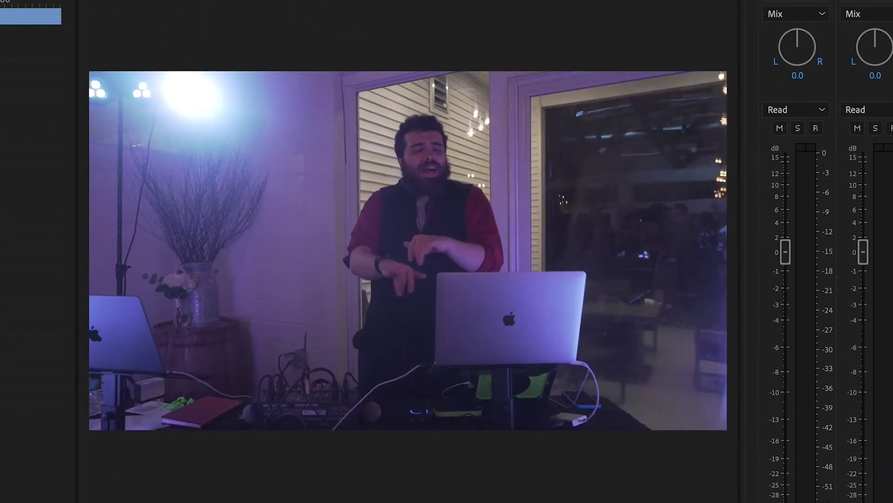
# Step: Play and scrub through the overlap of the two clips to preview the feathered crop edge
pyautogui.press('space')
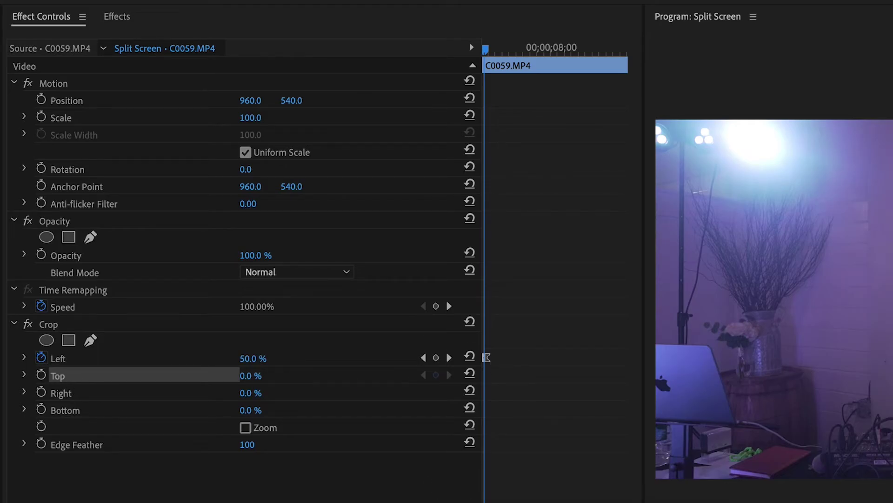
pyautogui.moveTo(654, 405); pyautogui.dragTo(595, 332)
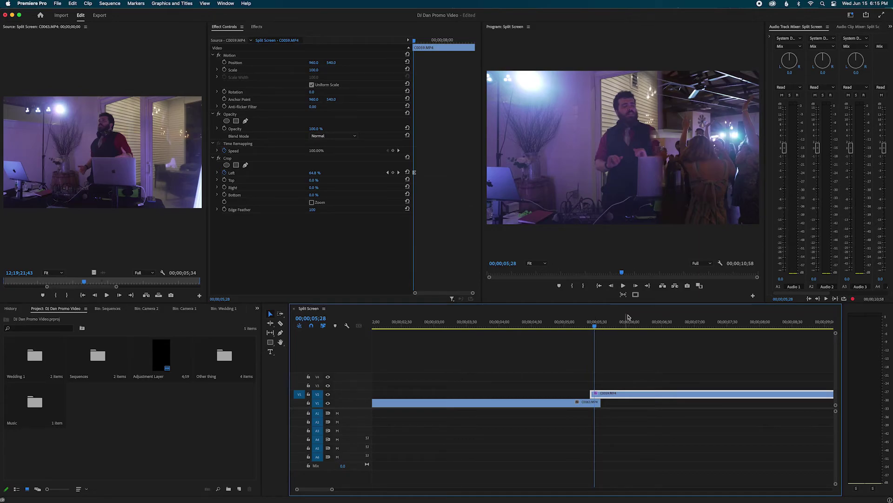